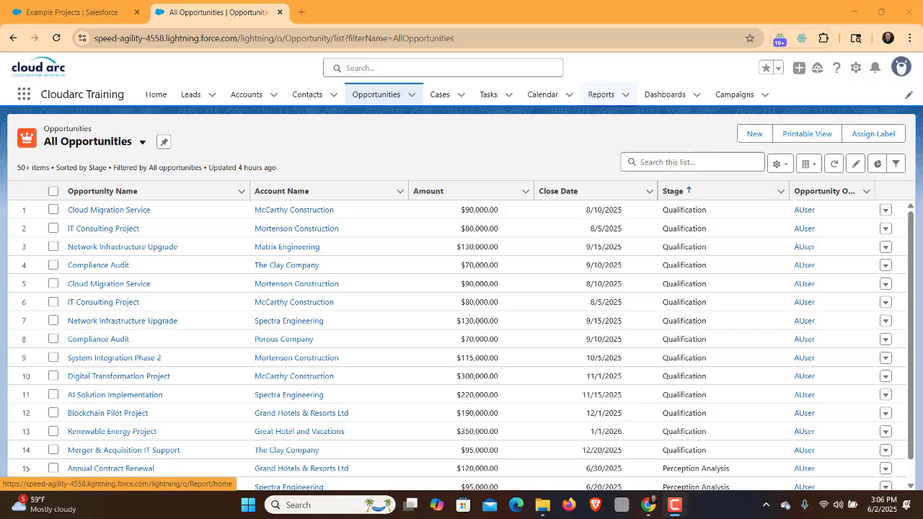
# Open the Reports page showing the recent reports.
pyautogui.click(601, 94)
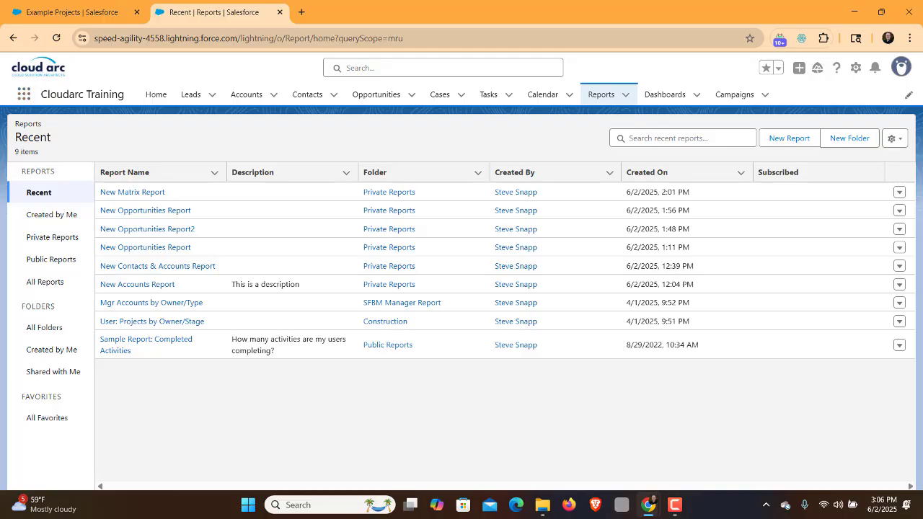
pyautogui.click(24, 94)
pyautogui.write('report')
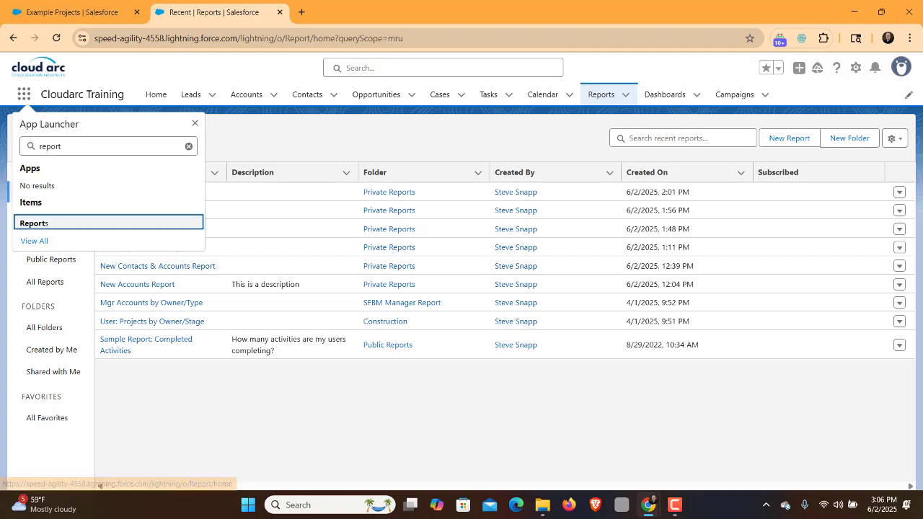
pyautogui.press('Return')
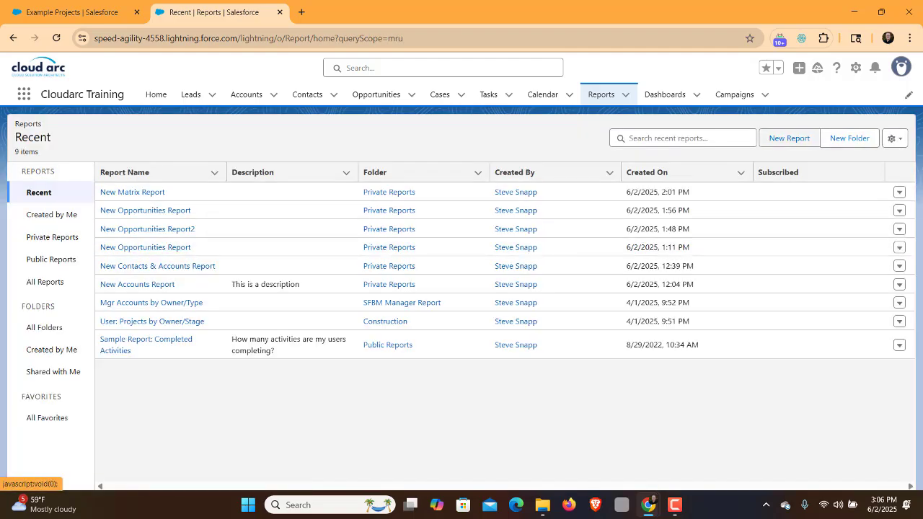
# Create a new report with the standard Opportunities report type and run it.
pyautogui.click(789, 138)
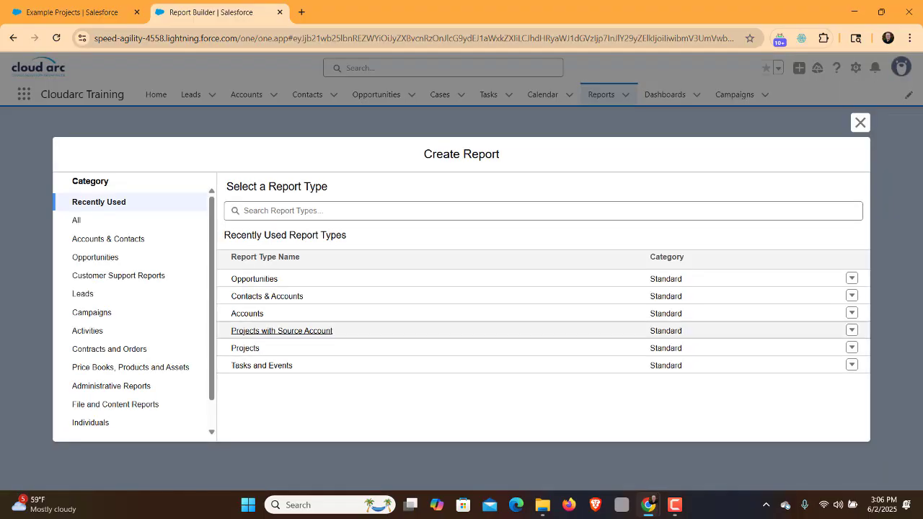
pyautogui.click(244, 211)
pyautogui.write('Op')
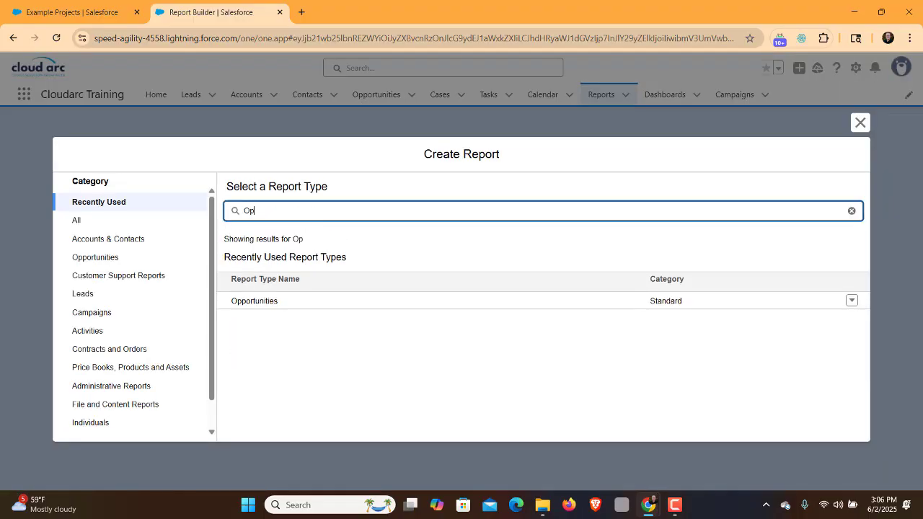
pyautogui.write('portunities')
pyautogui.click(254, 300)
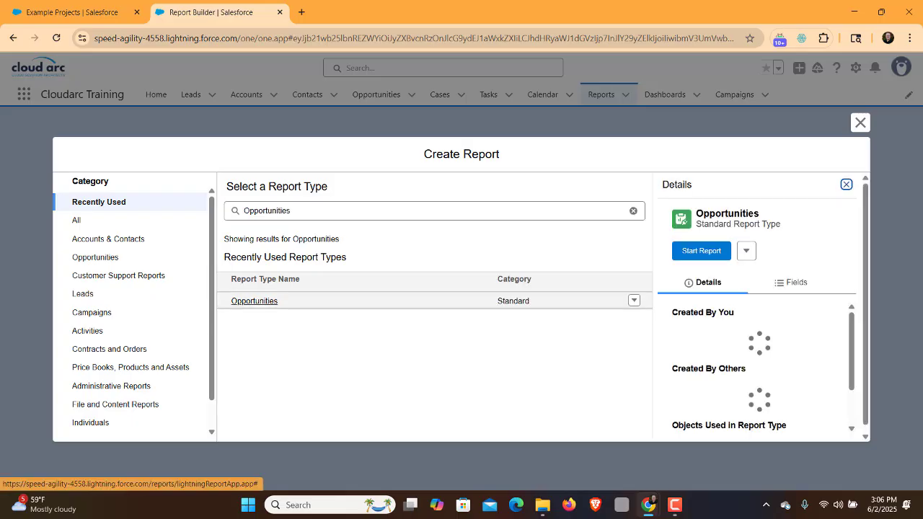
pyautogui.click(701, 251)
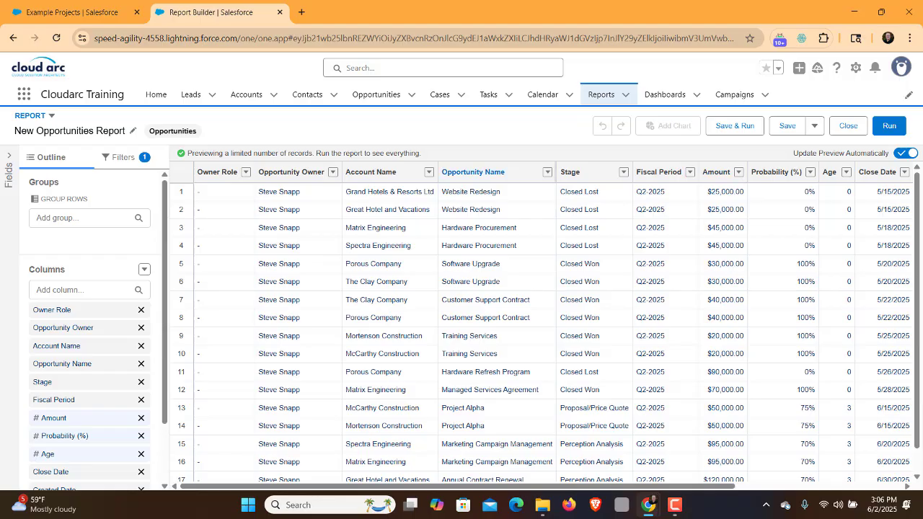
pyautogui.click(890, 126)
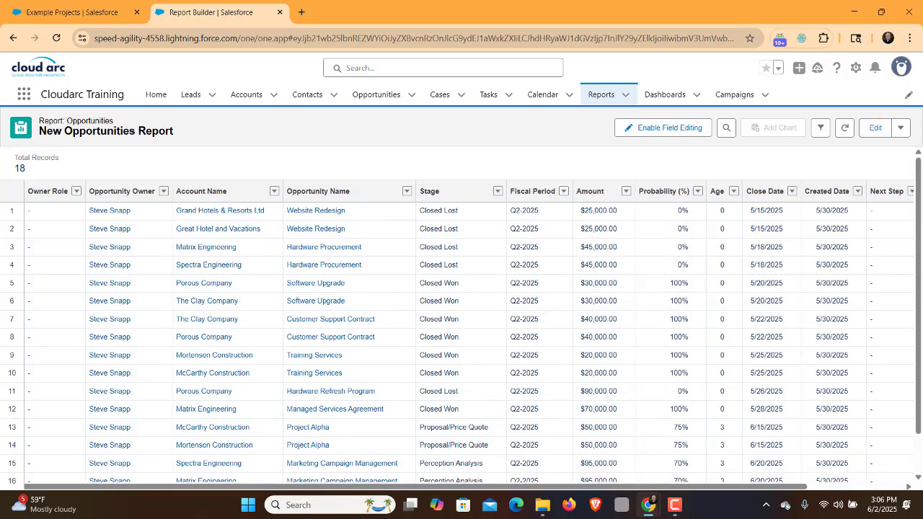
# Export the report as Details Only in Comma Delimited .csv format, keeping the ISO-8859-1 encoding.
pyautogui.click(901, 128)
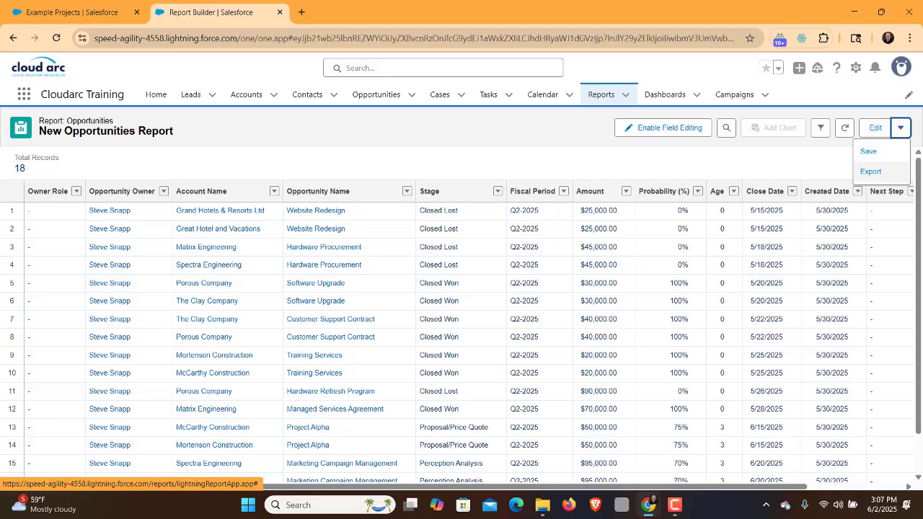
pyautogui.click(872, 172)
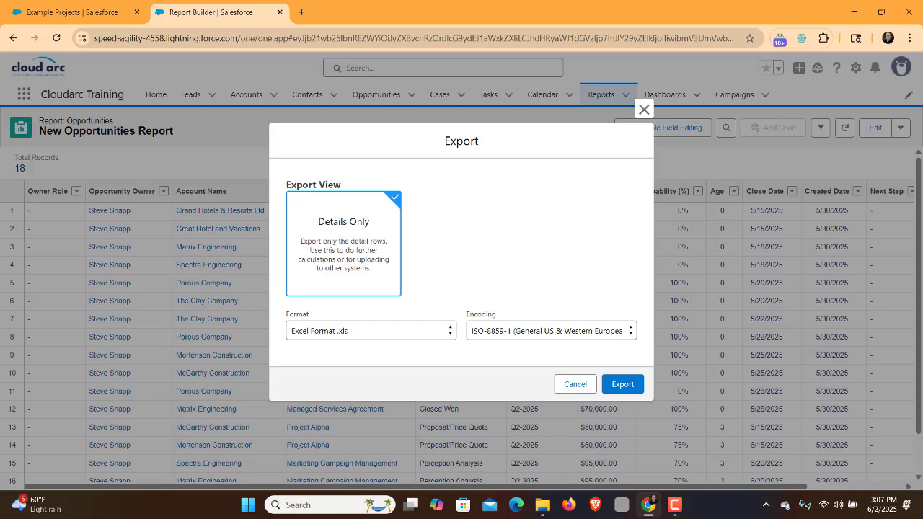
pyautogui.click(371, 331)
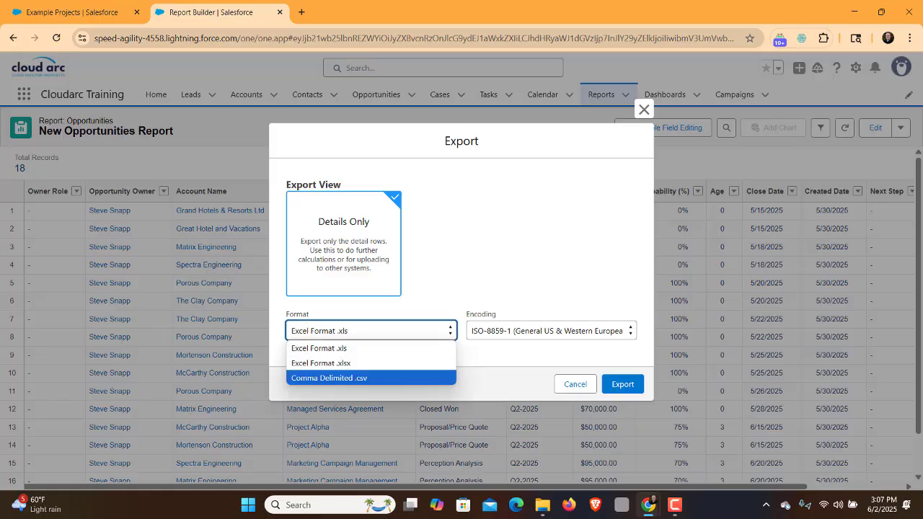
pyautogui.press('Return')
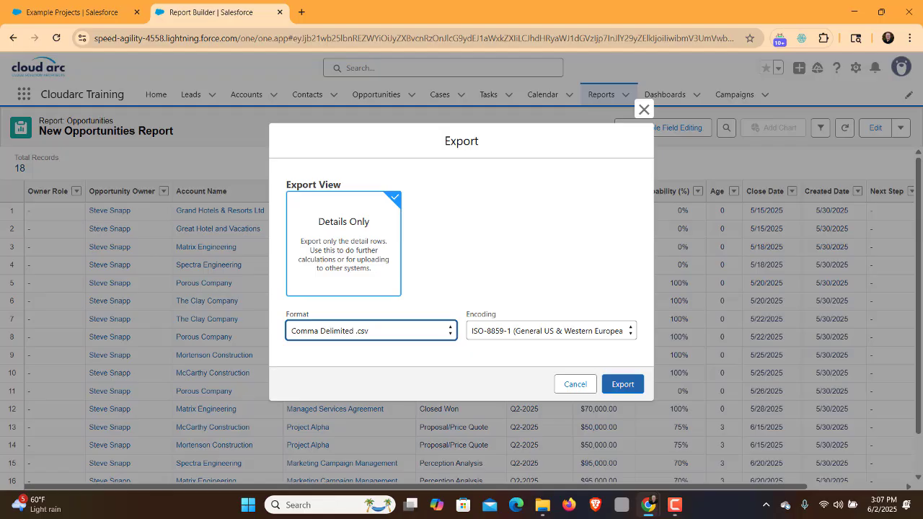
pyautogui.click(623, 384)
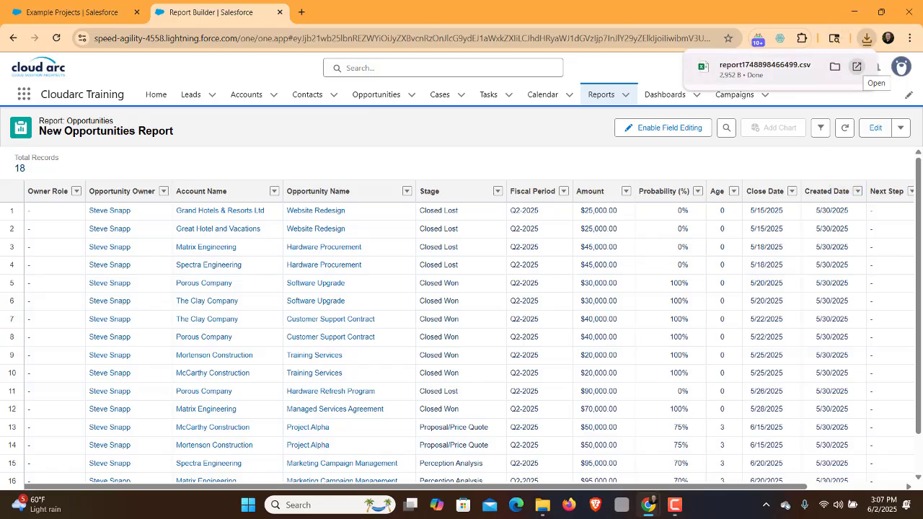
# Open the downloaded CSV in Excel, widen the Close Date and Created Date columns, and return to the report in the browser.
pyautogui.click(857, 67)
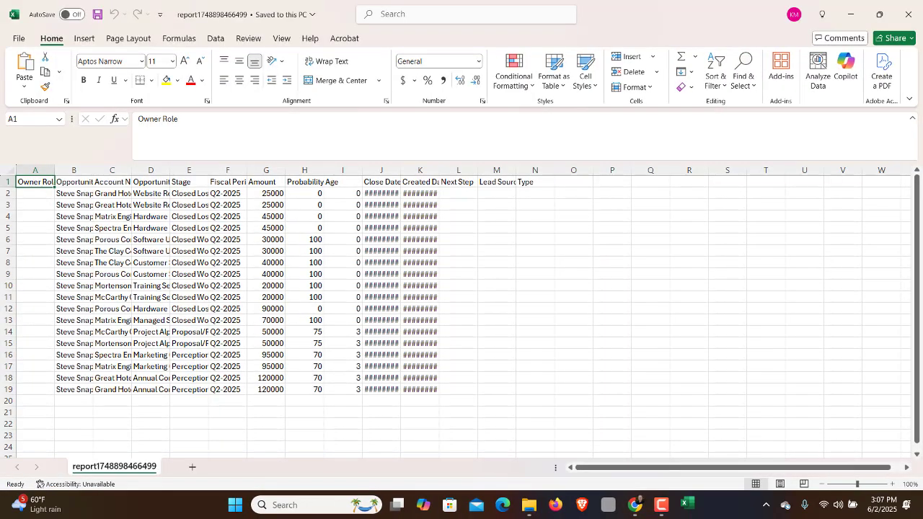
pyautogui.moveTo(400, 170); pyautogui.dragTo(519, 170)
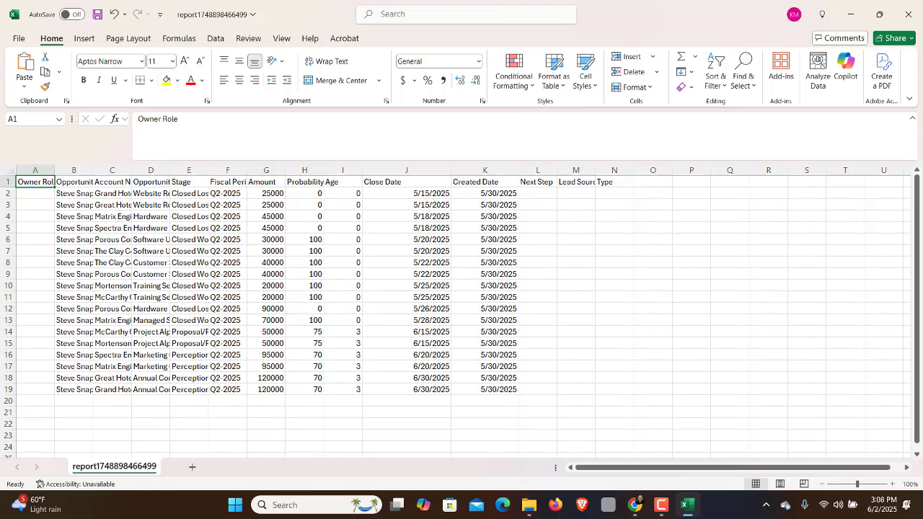
pyautogui.click(851, 14)
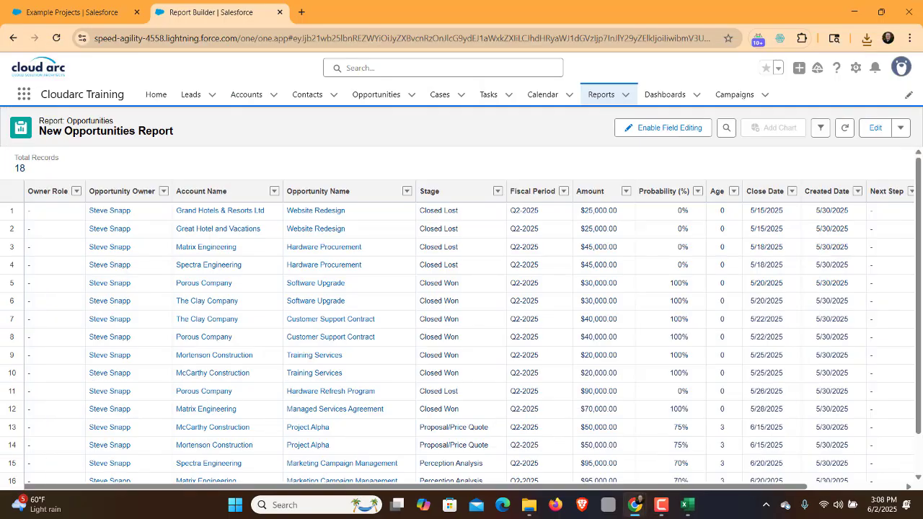
pyautogui.click(662, 505)
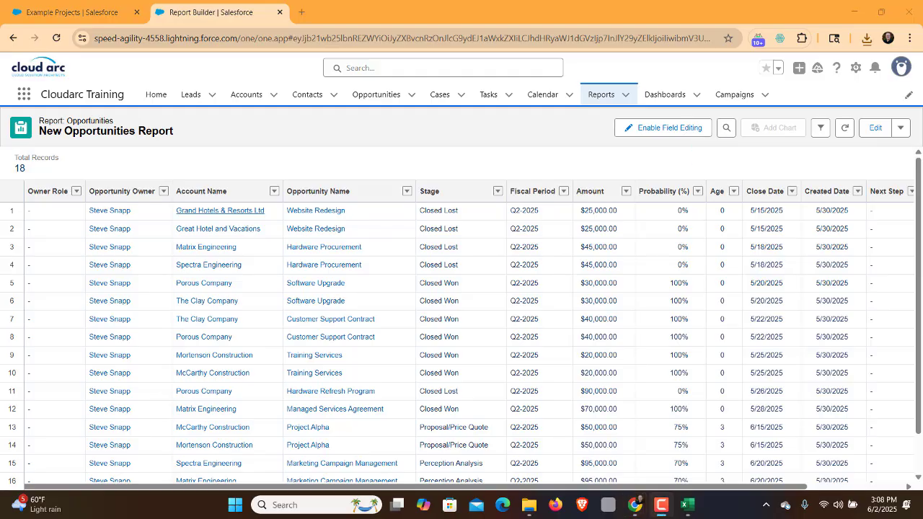
# Edit the opportunities report and group its rows by Stage.
pyautogui.scroll(-1, 220, 214)
pyautogui.scroll(1, 530, 216)
pyautogui.click(876, 127)
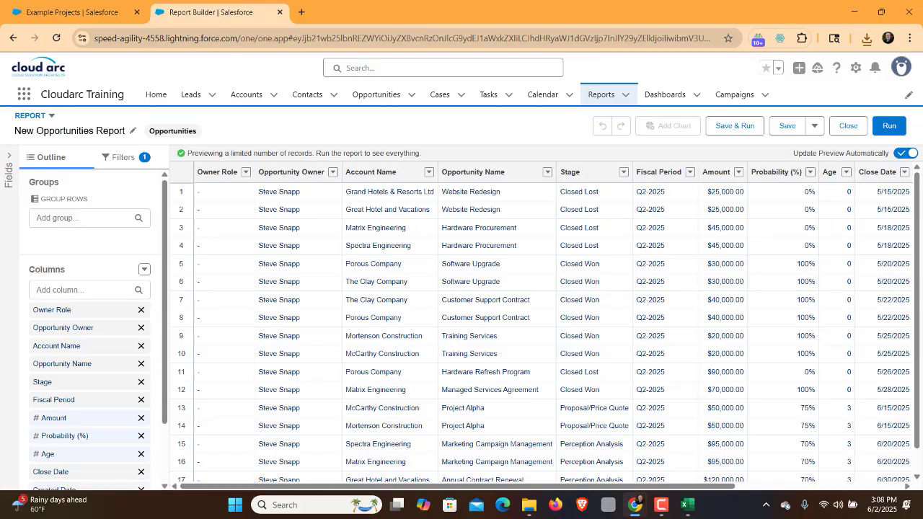
pyautogui.click(81, 218)
pyautogui.write('st')
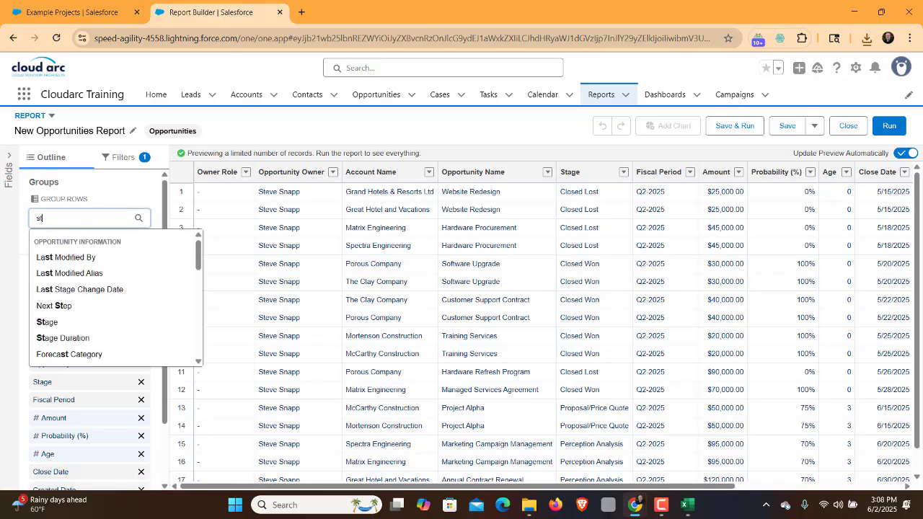
pyautogui.write('age')
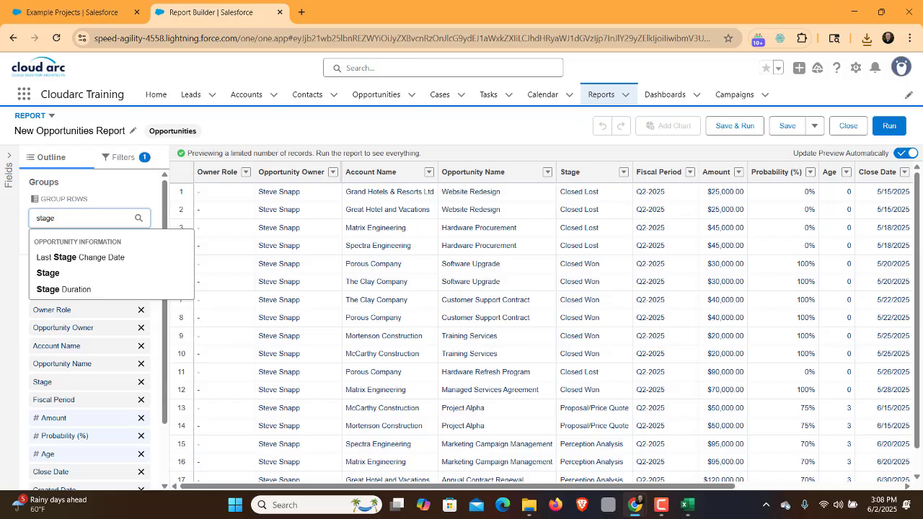
pyautogui.press('Down')
pyautogui.press('Down')
pyautogui.press('Return')
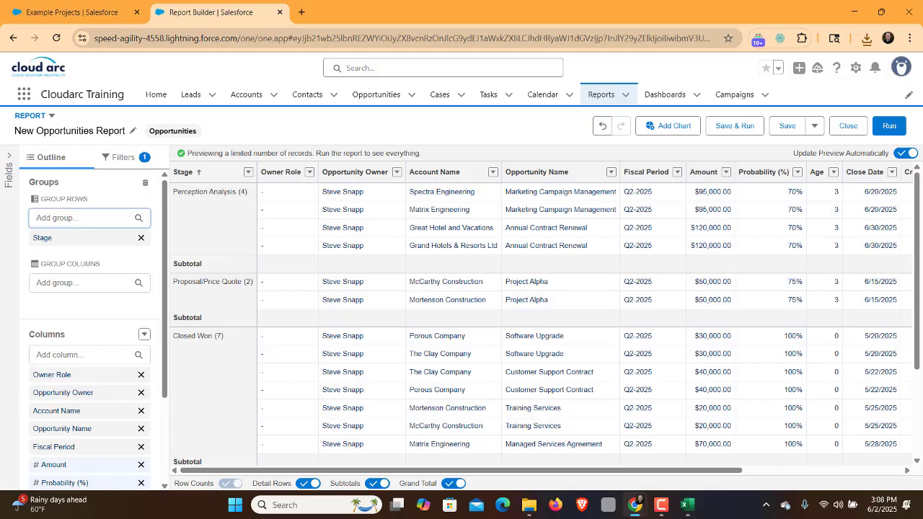
# Summarize the Amount column by Sum and run the grouped report.
pyautogui.click(727, 172)
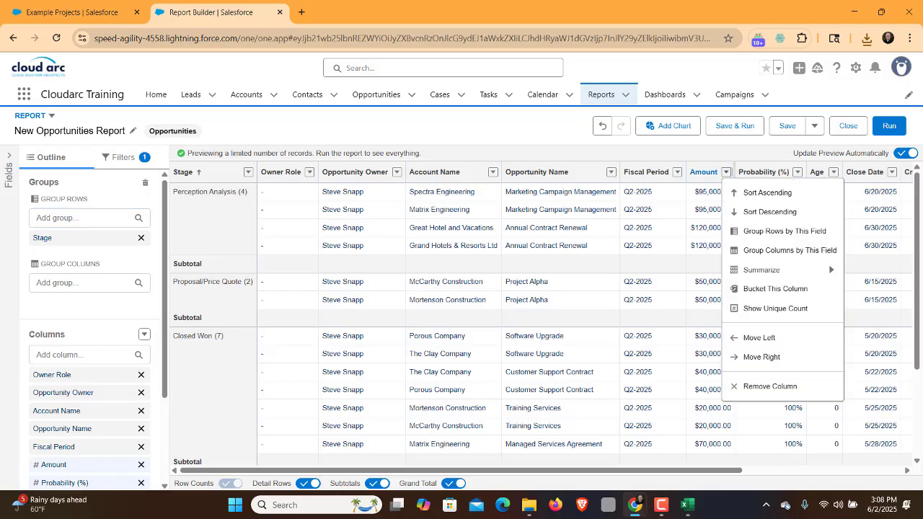
pyautogui.moveTo(762, 270)
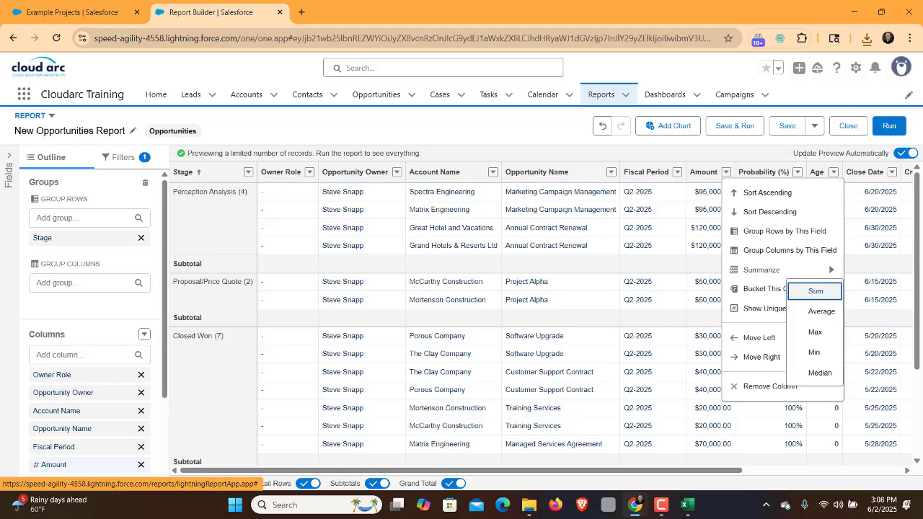
pyautogui.click(815, 291)
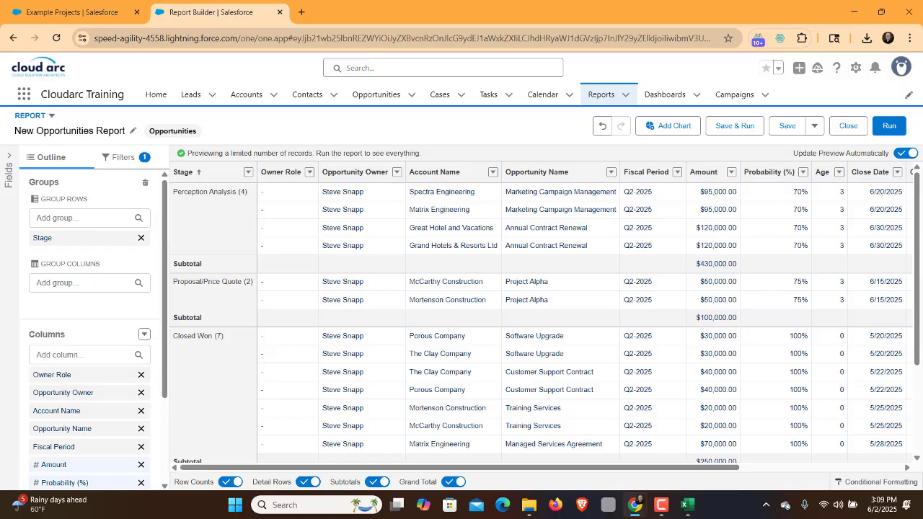
pyautogui.click(889, 126)
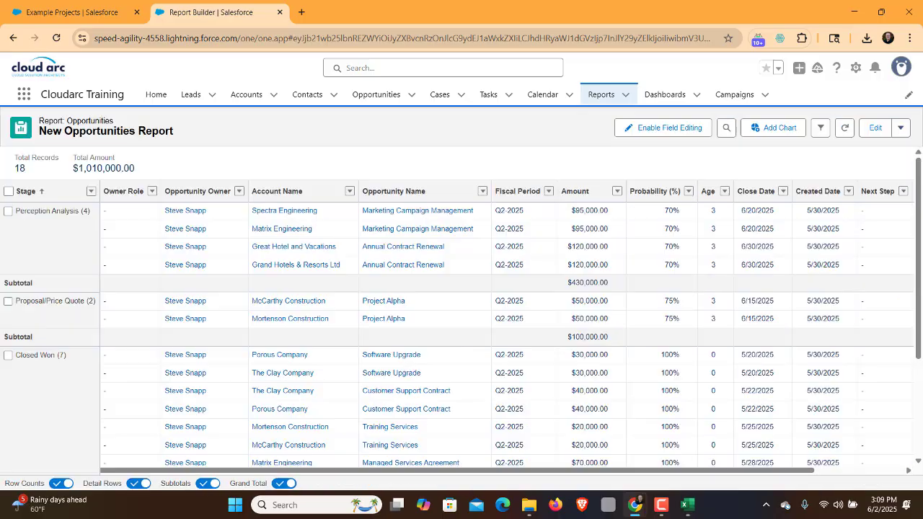
# Save the report as "New Opportunity Export", keeping it in the Private Reports folder.
pyautogui.click(901, 127)
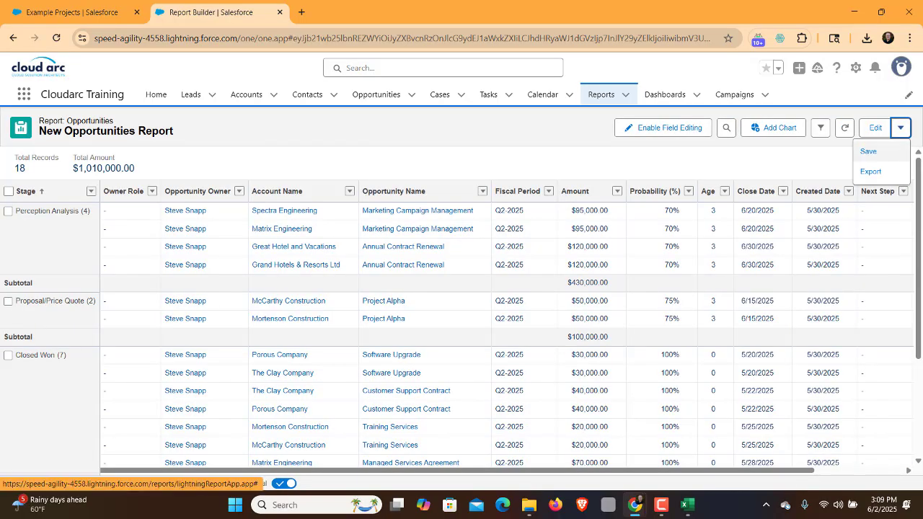
pyautogui.click(868, 152)
pyautogui.moveTo(254, 214); pyautogui.dragTo(159, 214)
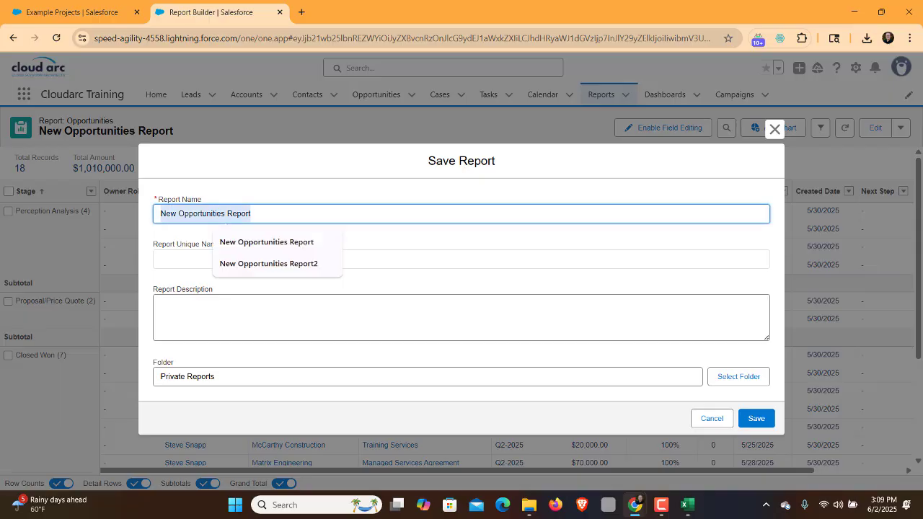
pyautogui.write('New')
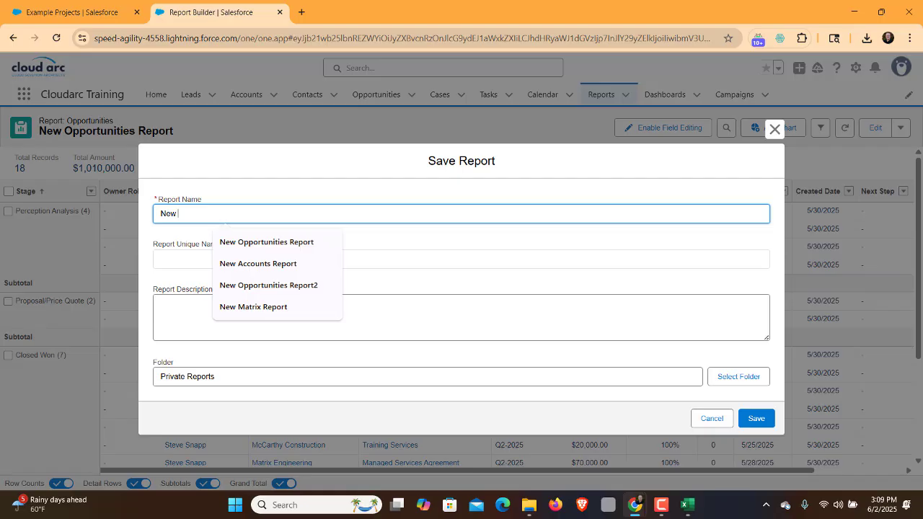
pyautogui.write(' Opportu')
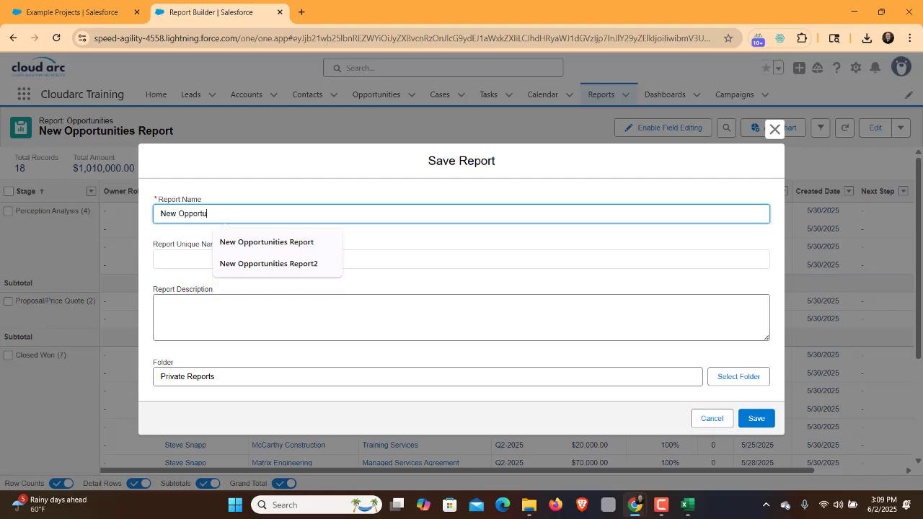
pyautogui.write('nity Export YIR')
pyautogui.click(230, 246)
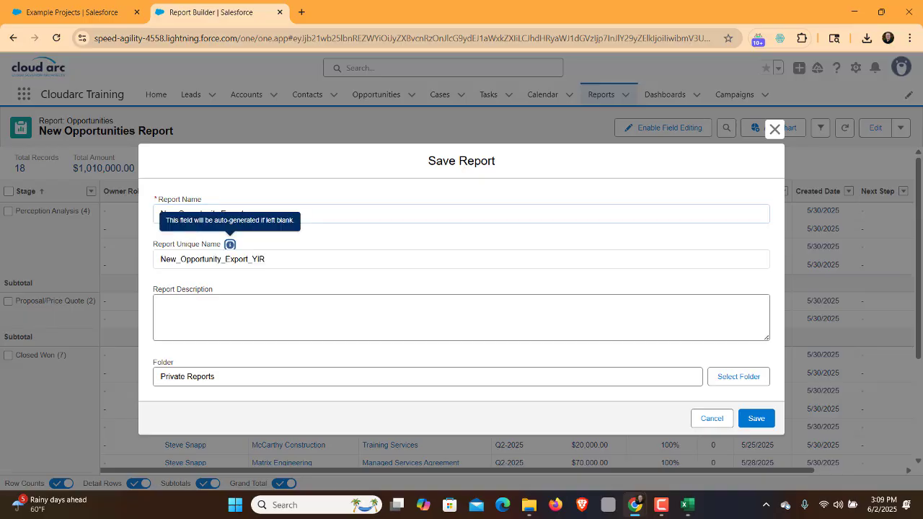
pyautogui.press('Tab')
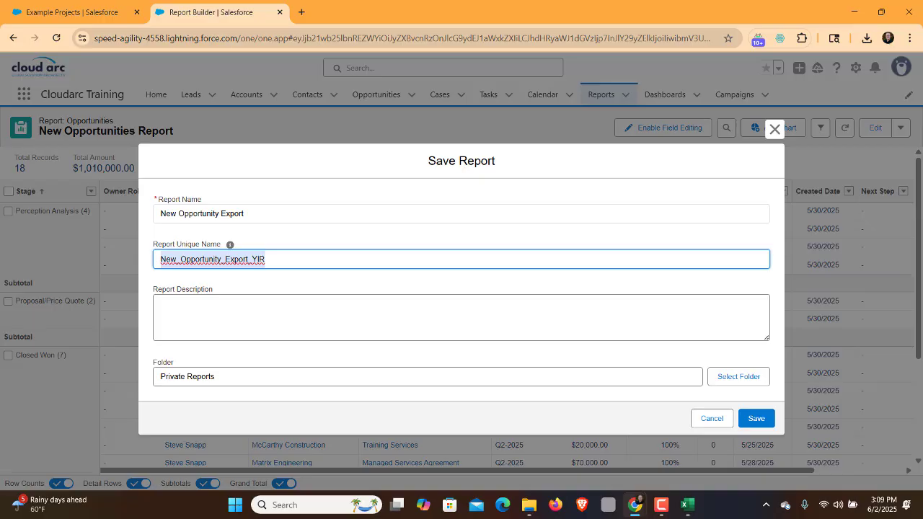
pyautogui.click(739, 376)
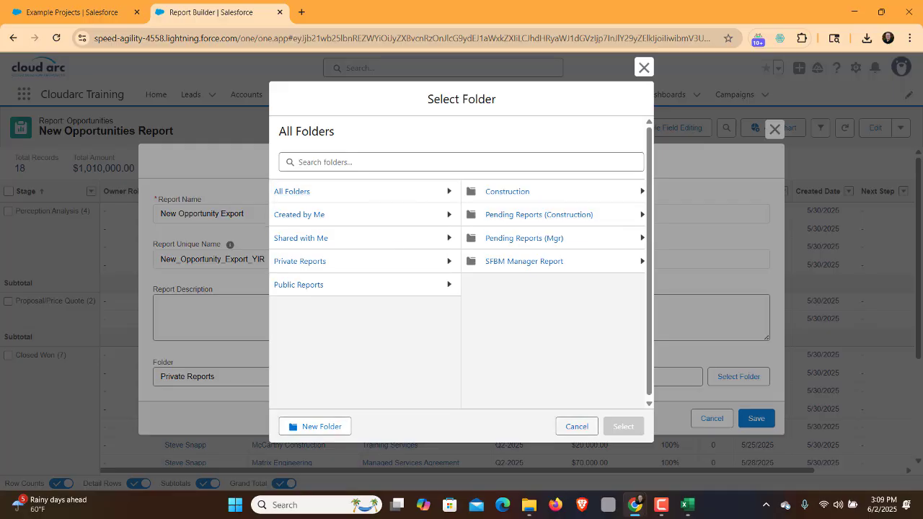
pyautogui.click(577, 426)
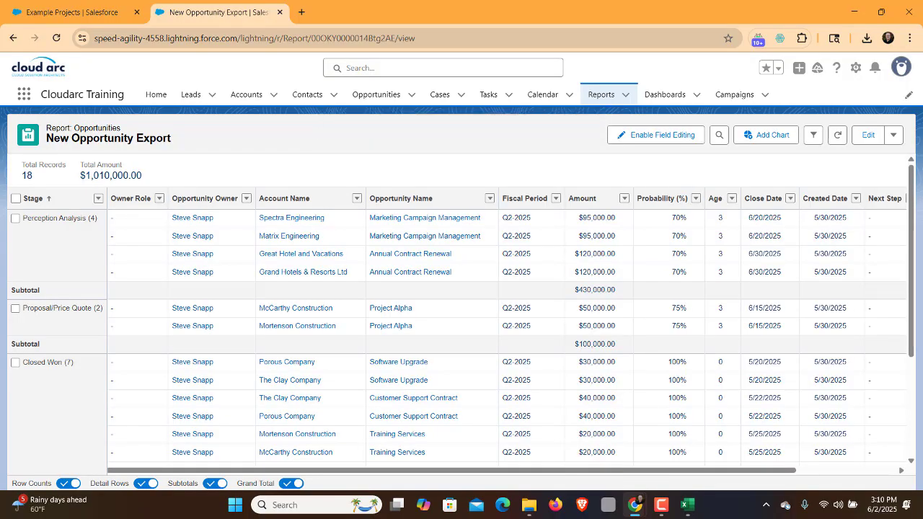
# Export the New Opportunity Export report as a Formatted Report in Excel .xlsx format.
pyautogui.click(893, 135)
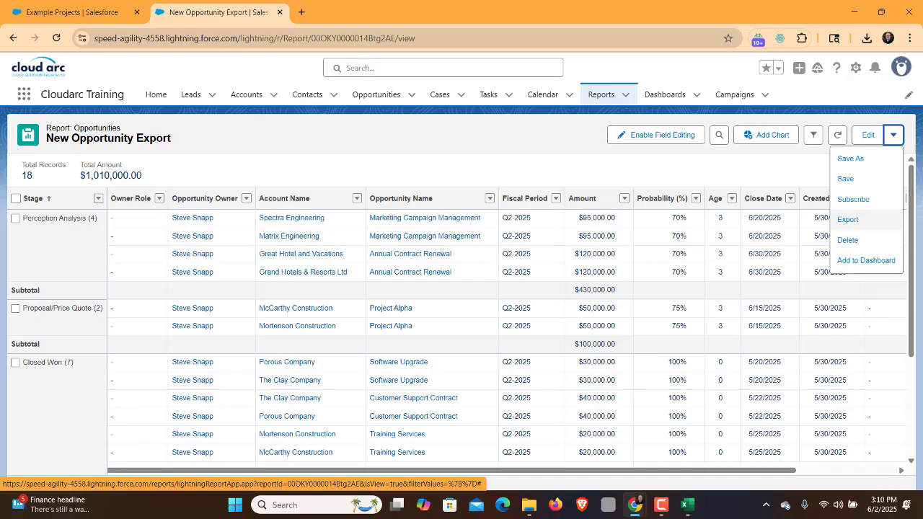
pyautogui.click(849, 219)
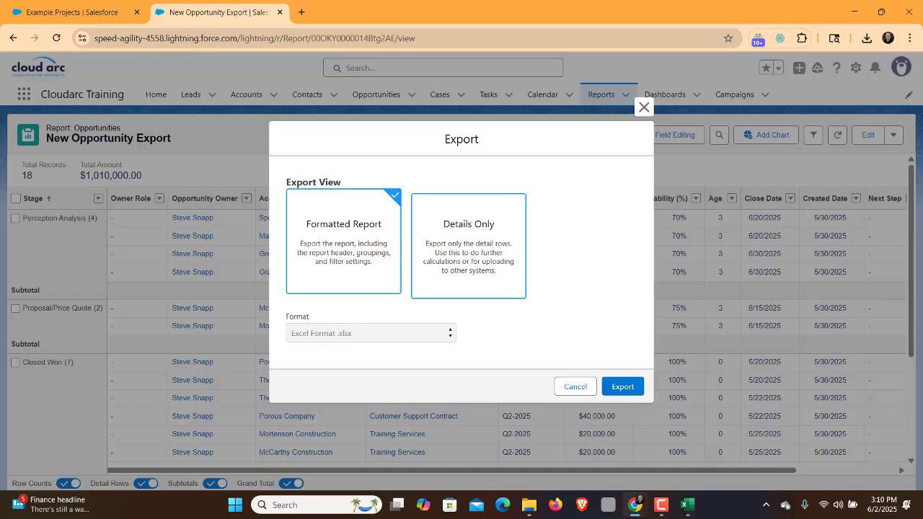
pyautogui.click(469, 245)
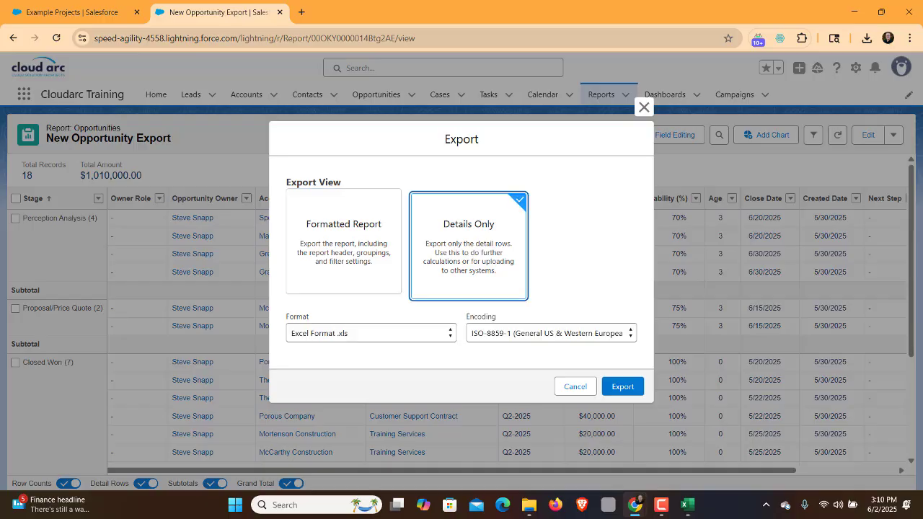
pyautogui.click(344, 243)
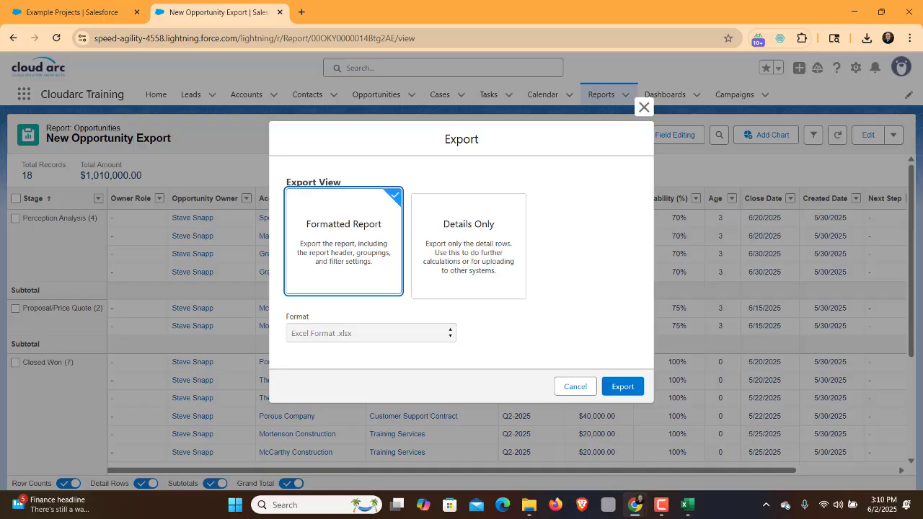
pyautogui.click(623, 387)
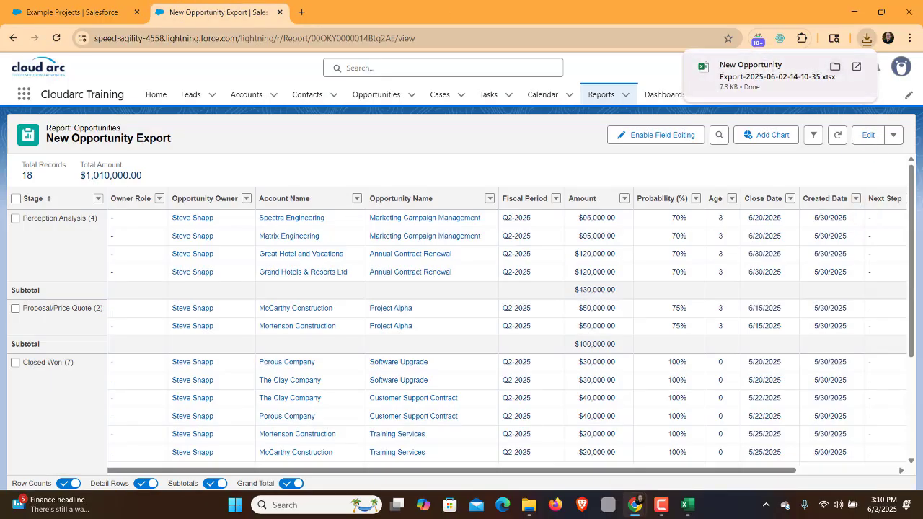
# Open the exported workbook in Excel with editing enabled and review its Stage groups, subtotals and grand total.
pyautogui.click(857, 66)
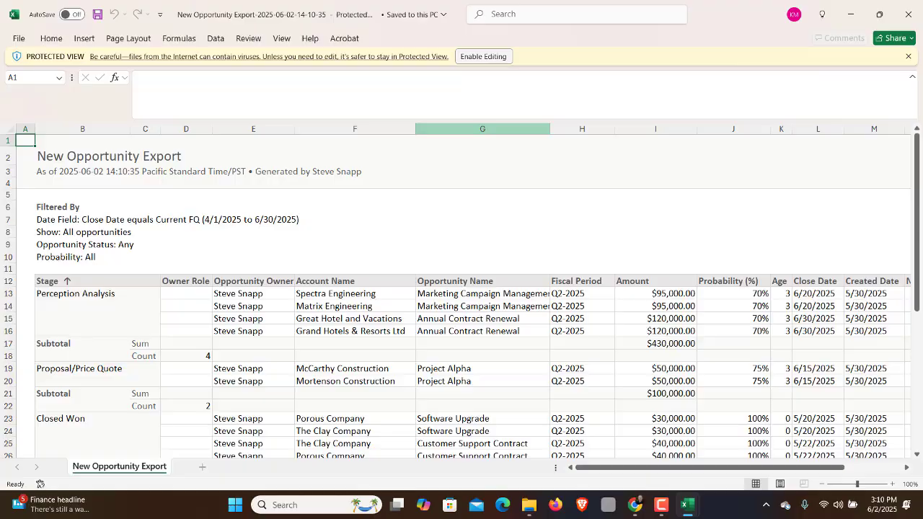
pyautogui.click(484, 56)
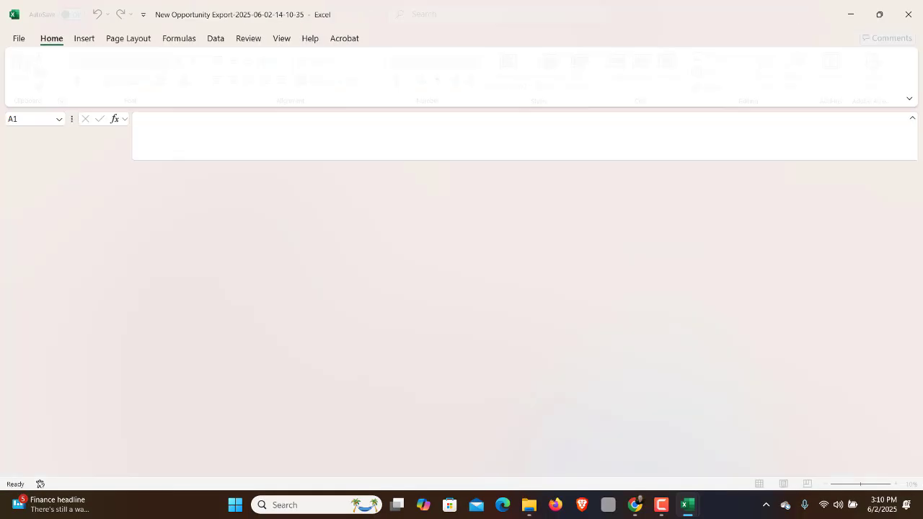
pyautogui.scroll(-2, 462, 317)
pyautogui.scroll(2, 462, 317)
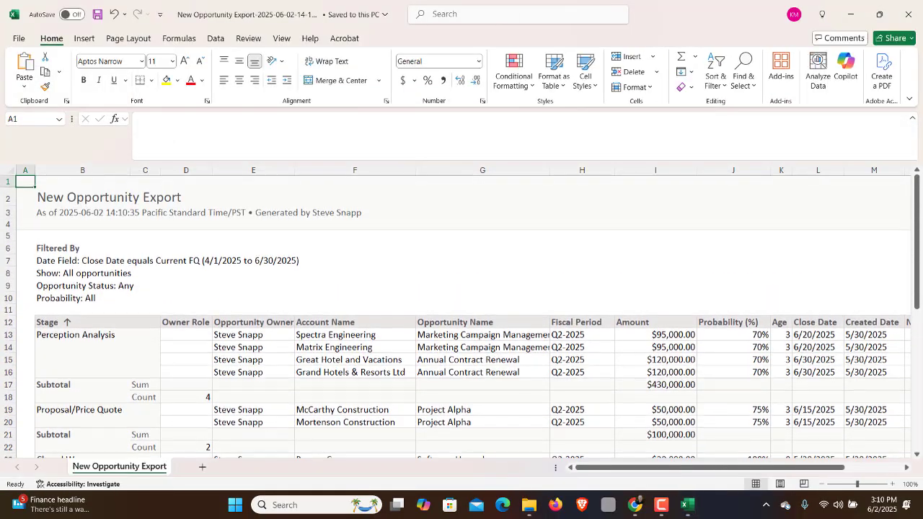
pyautogui.scroll(-2, 462, 318)
pyautogui.scroll(-8, 462, 317)
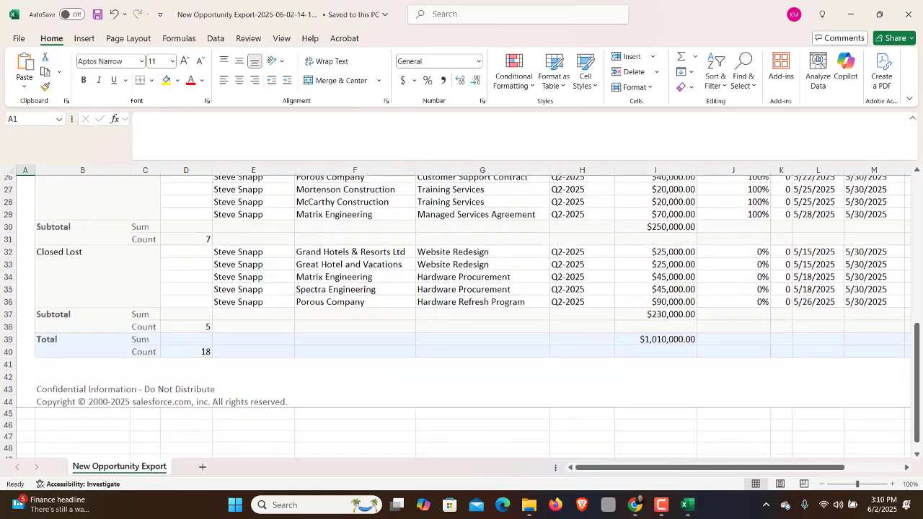
pyautogui.scroll(8, 461, 318)
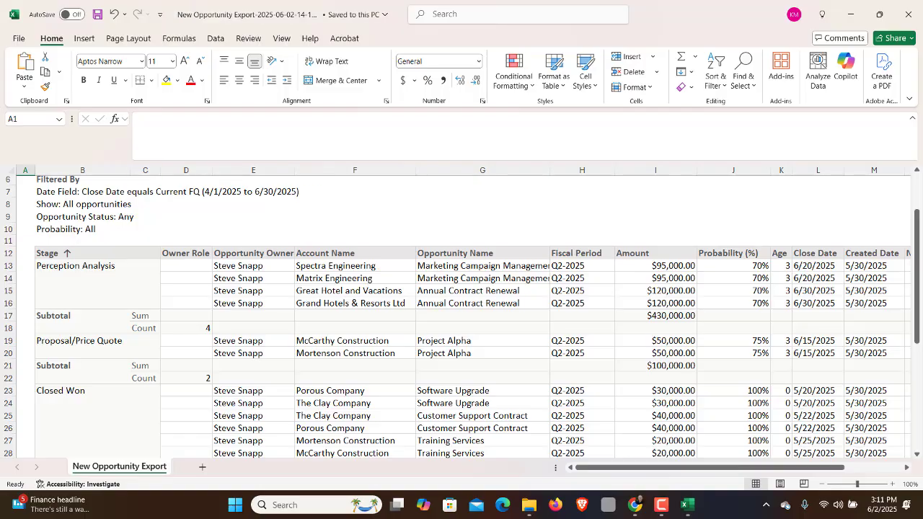
# Minimize the open Excel workbooks to return to the Salesforce report in the browser.
pyautogui.click(661, 505)
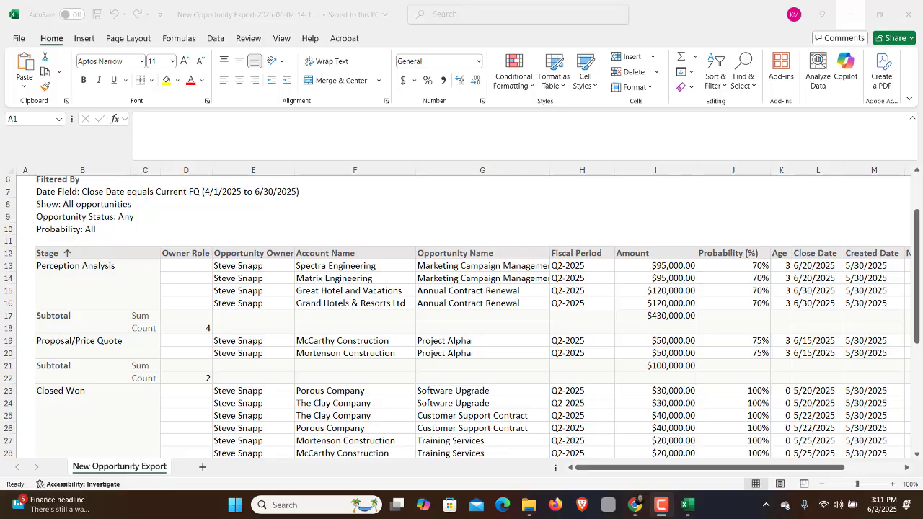
pyautogui.click(851, 13)
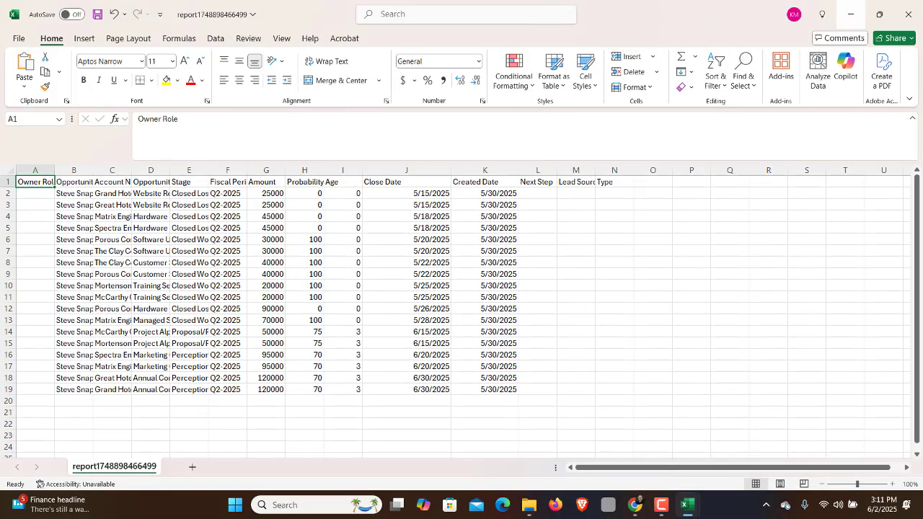
pyautogui.click(851, 14)
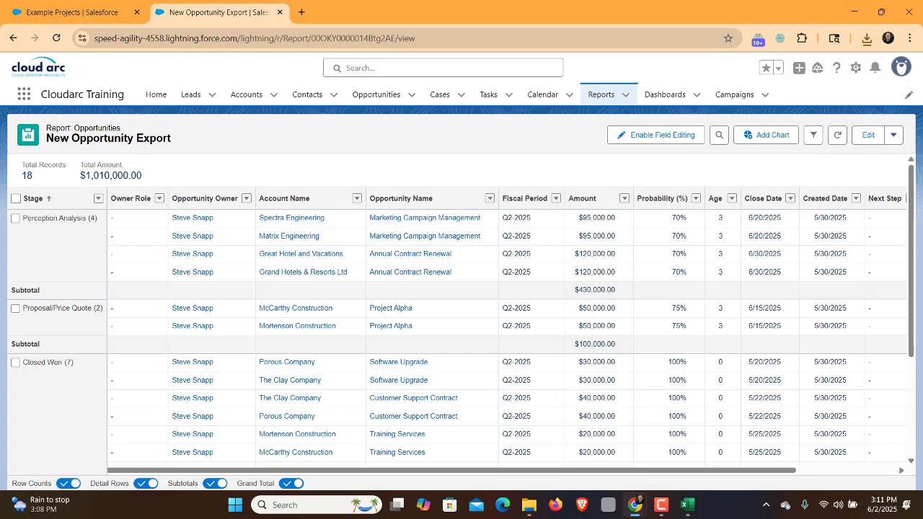
# Export the report again as Details Only, keeping the Excel Format .xls.
pyautogui.click(893, 134)
pyautogui.click(848, 219)
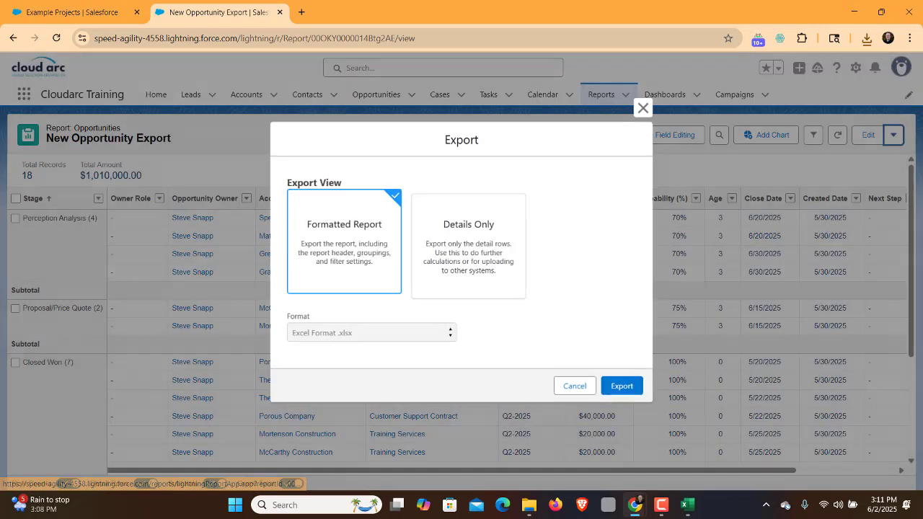
pyautogui.click(469, 246)
pyautogui.click(371, 333)
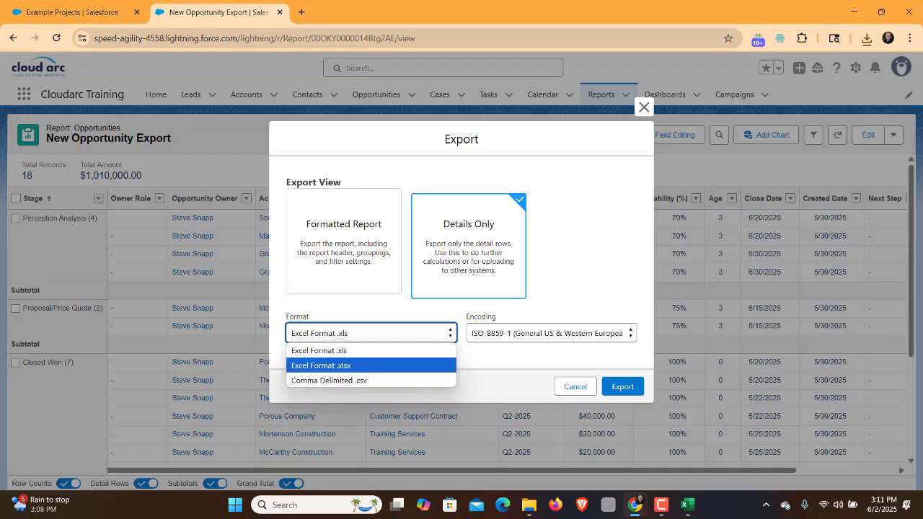
pyautogui.press('Escape')
pyautogui.press('Return')
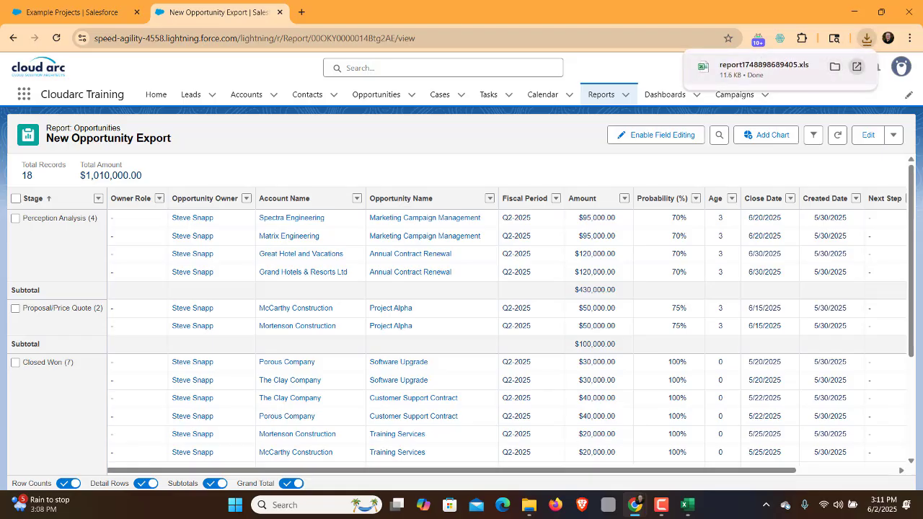
# Open the details-only .xls export in Excel, compare it with the earlier CSV export, and return to the browser report.
pyautogui.click(857, 66)
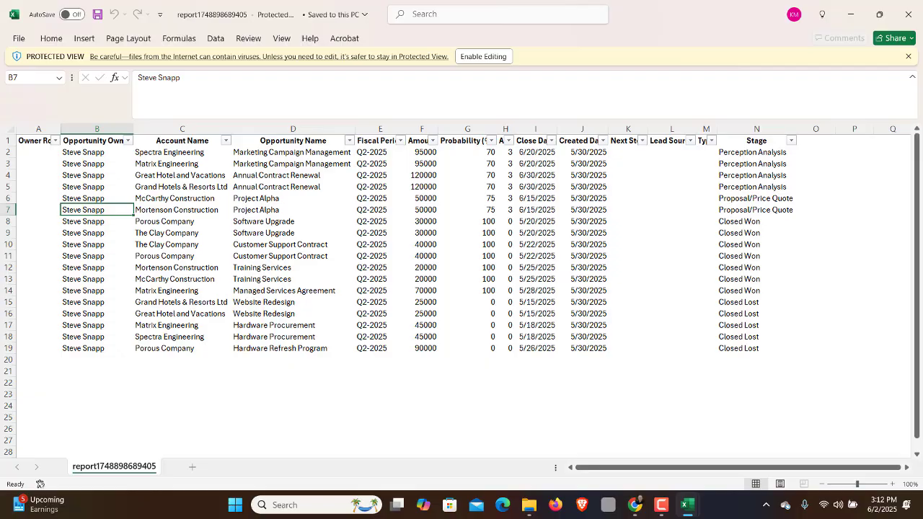
pyautogui.hotkey('alt', 'Tab')
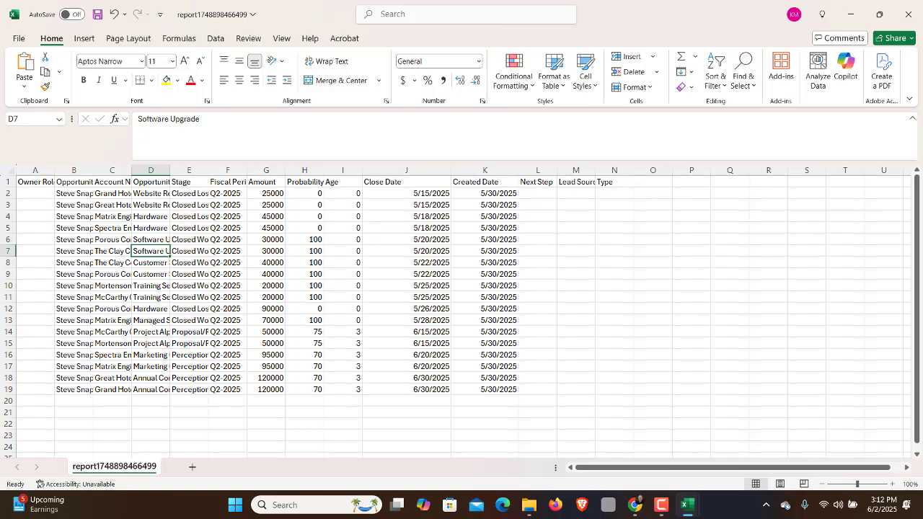
pyautogui.click(851, 13)
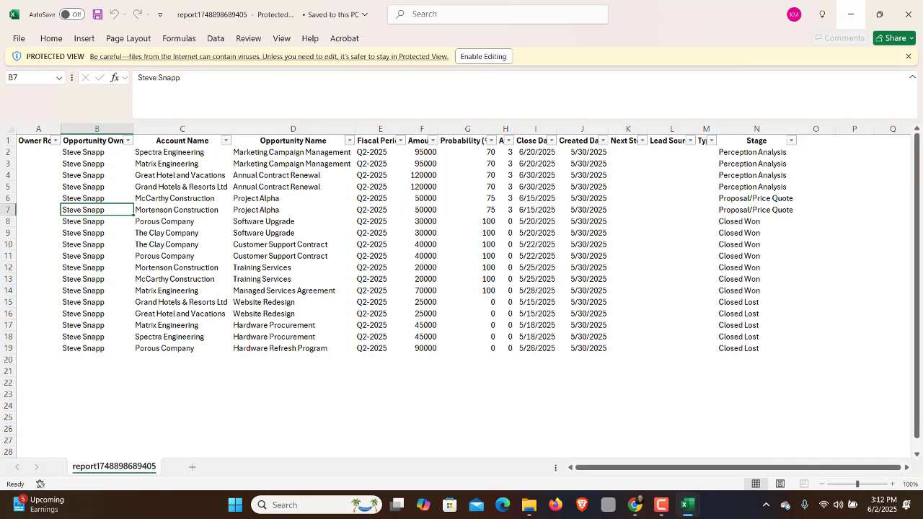
pyautogui.click(851, 13)
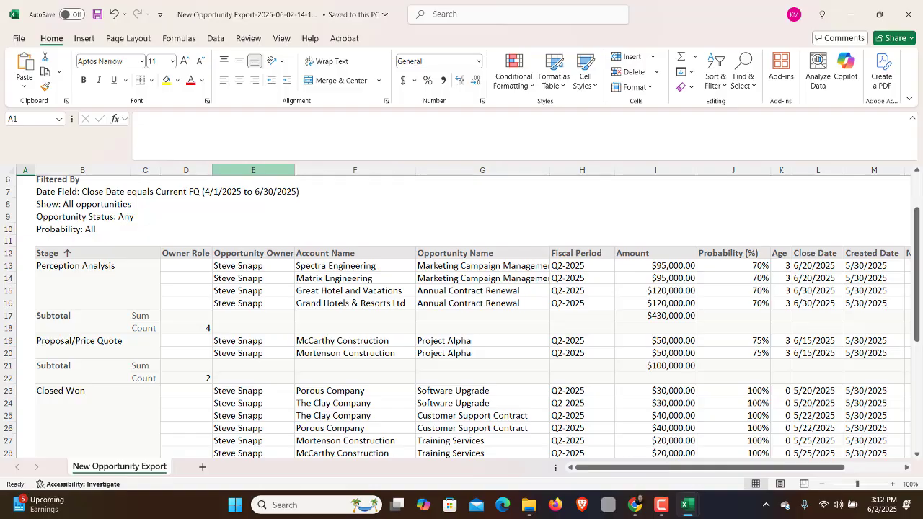
pyautogui.click(852, 13)
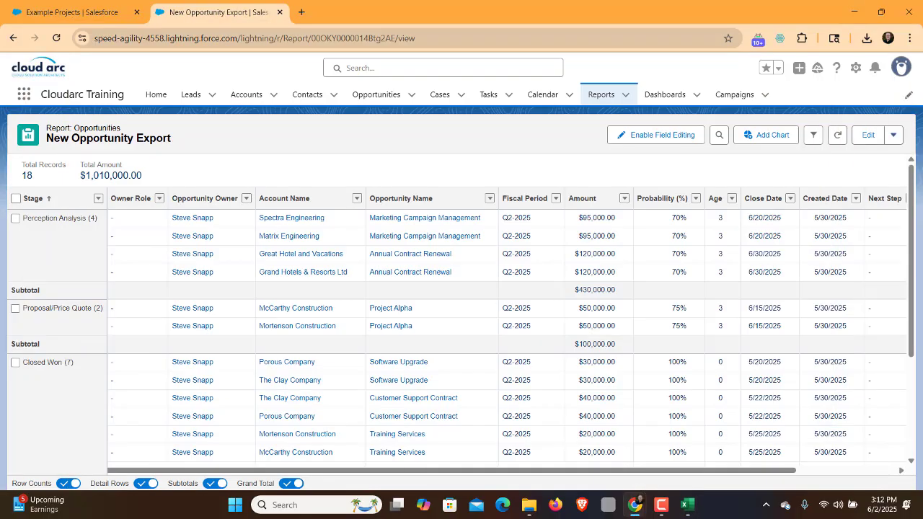
# Compare the Formatted Report and Details Only export options, including the Details Only file formats, and close the dialog without exporting.
pyautogui.click(893, 135)
pyautogui.click(845, 220)
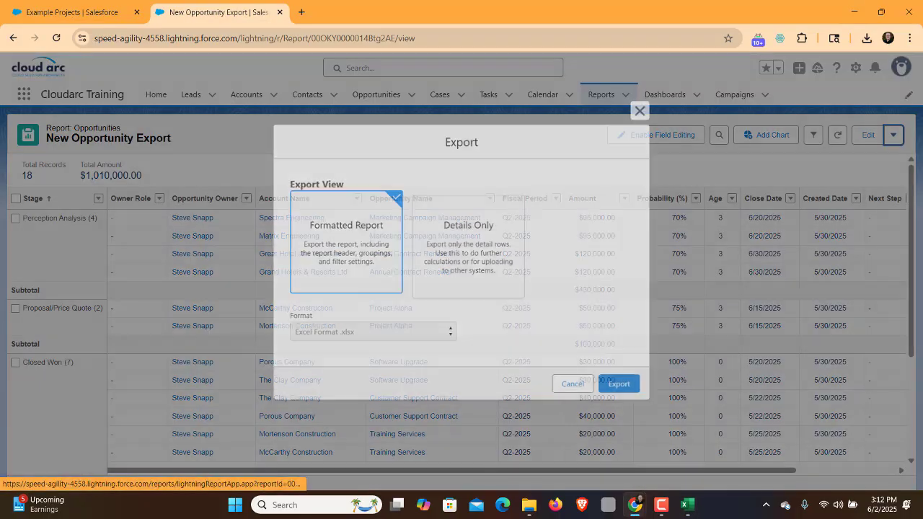
pyautogui.click(469, 245)
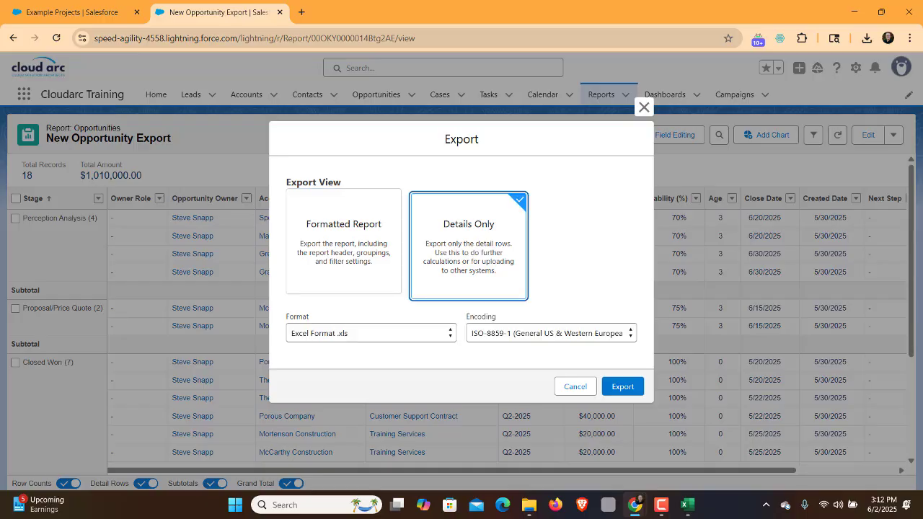
pyautogui.click(343, 242)
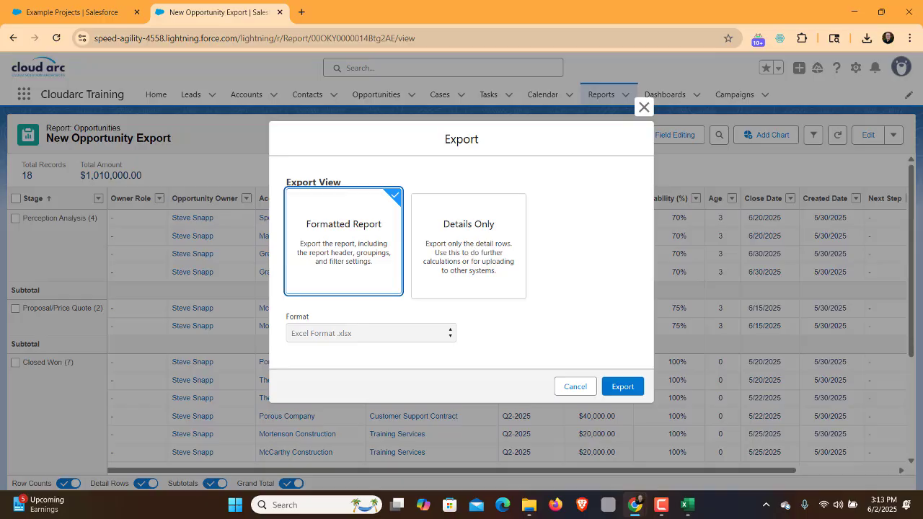
pyautogui.click(469, 246)
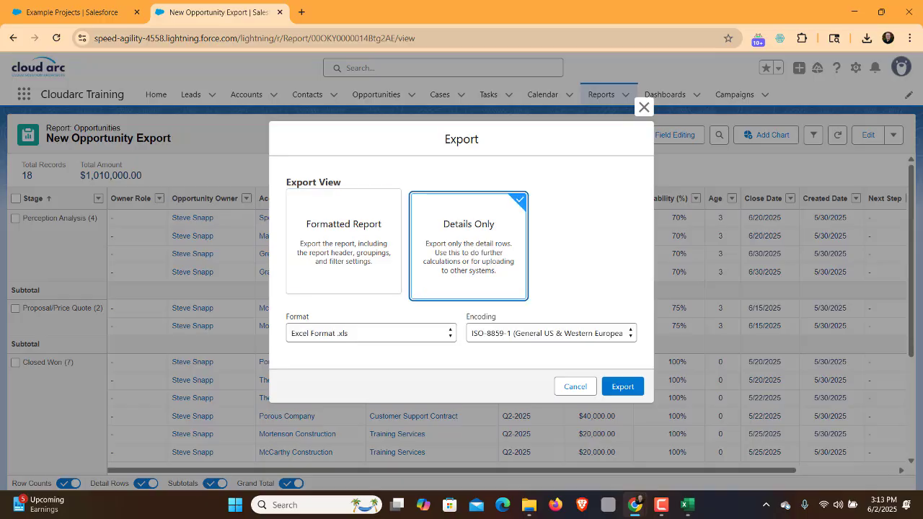
pyautogui.click(371, 333)
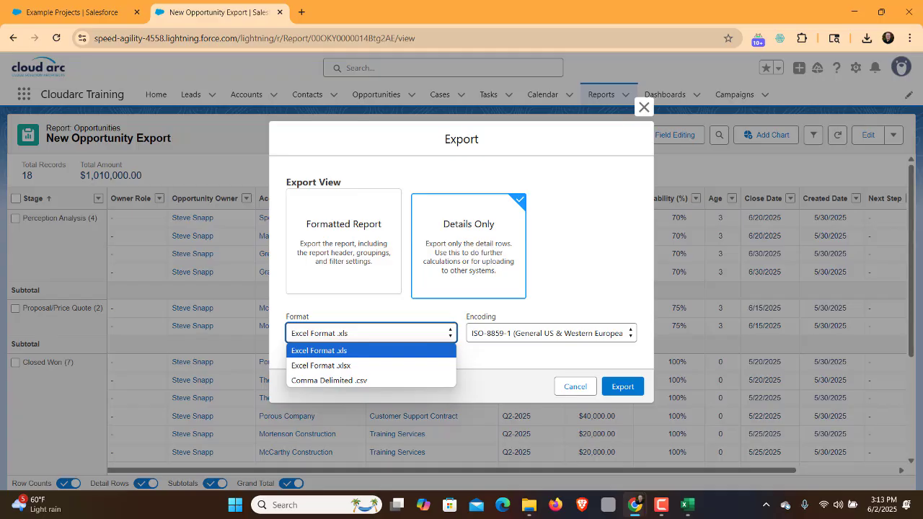
pyautogui.click(319, 350)
pyautogui.click(644, 107)
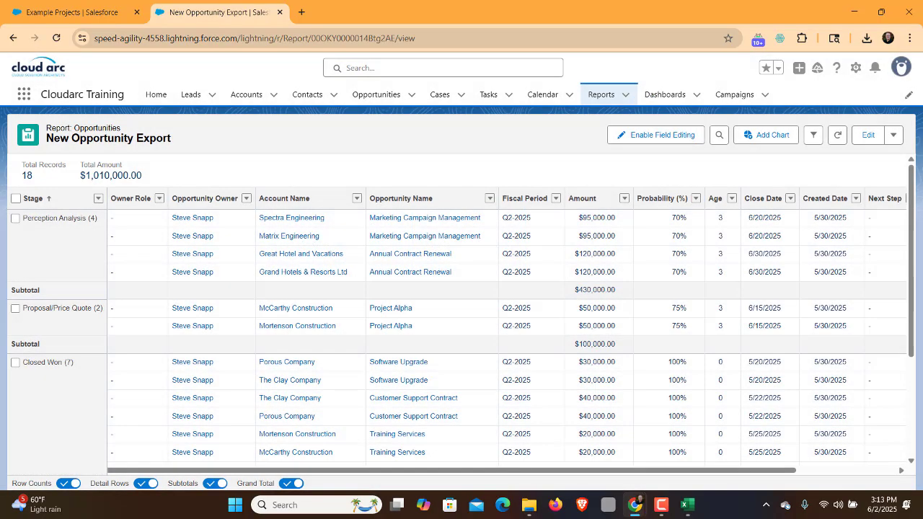
pyautogui.click(661, 505)
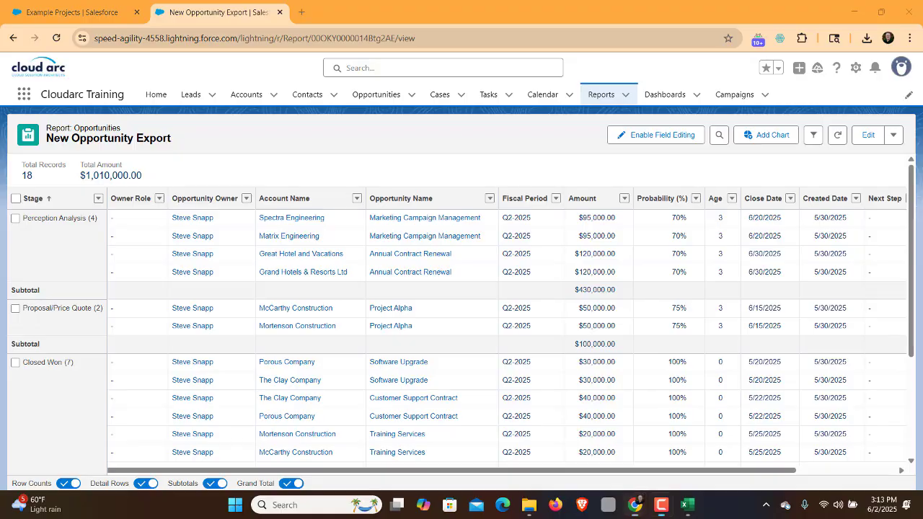